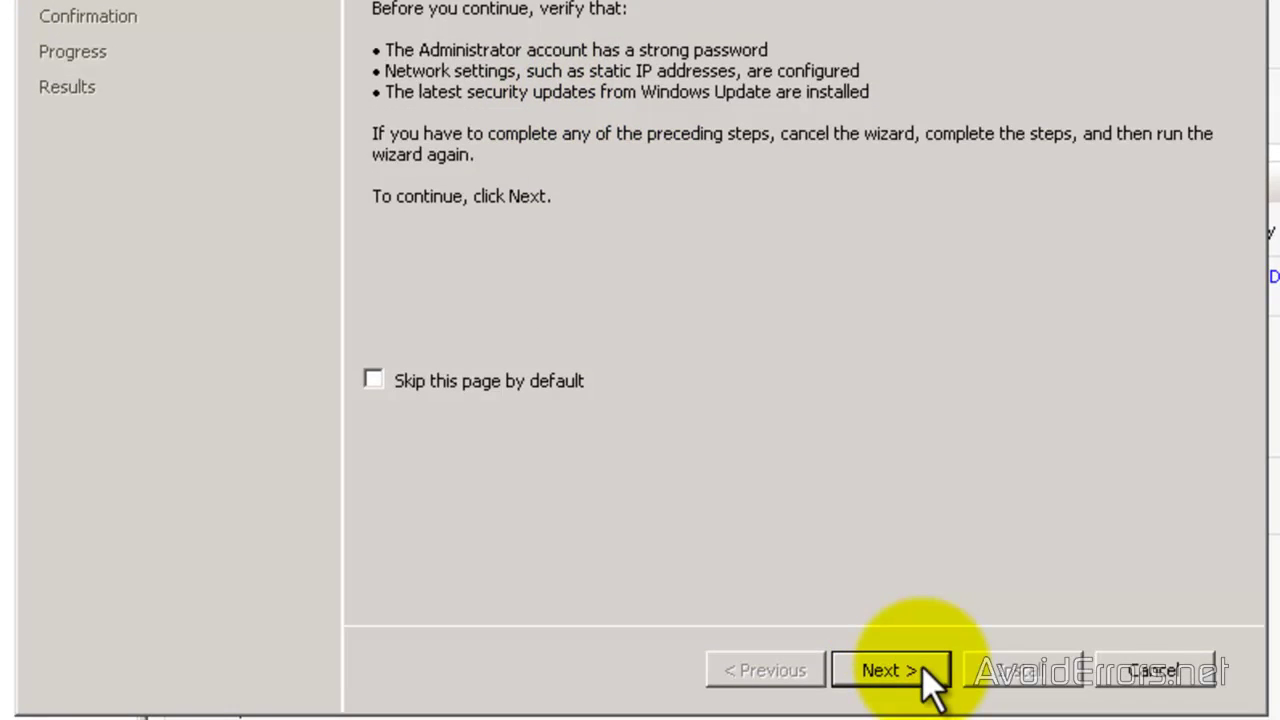
- Choose DHCP Server as the role to install and continue past its introduction page
{"action": "left_click", "coordinate": [921, 669]}
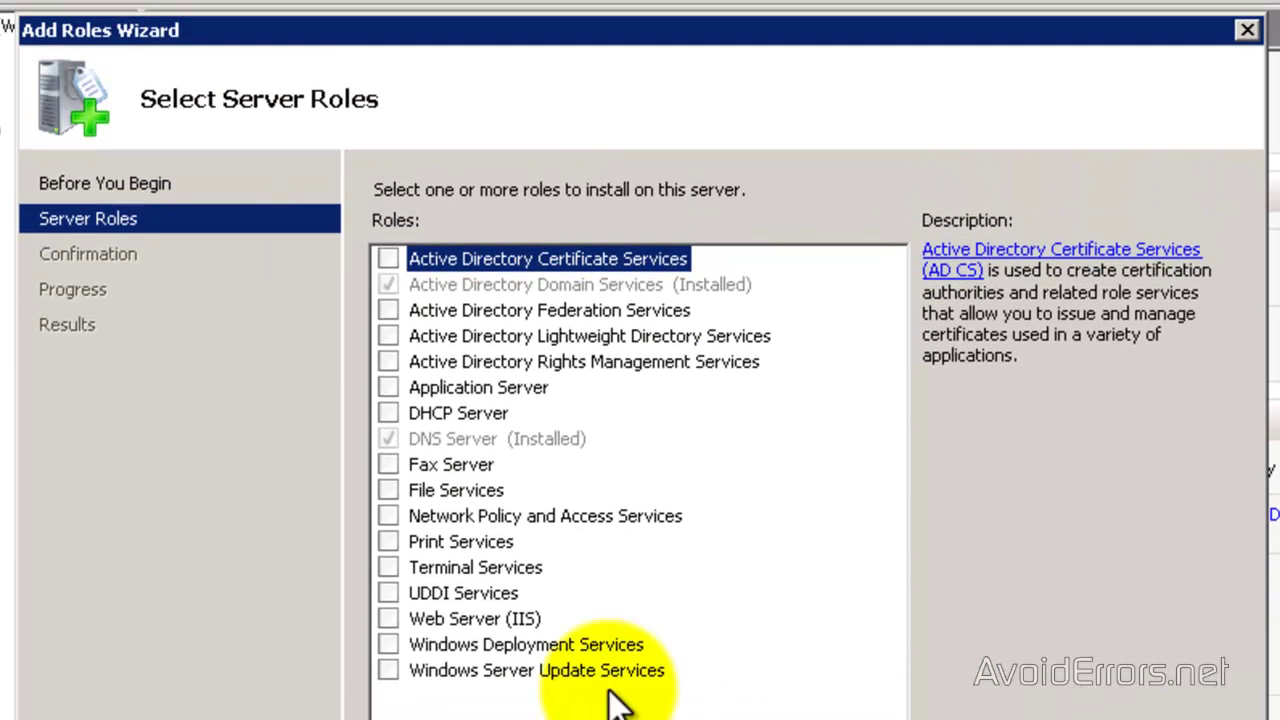
{"action": "left_click", "coordinate": [389, 412]}
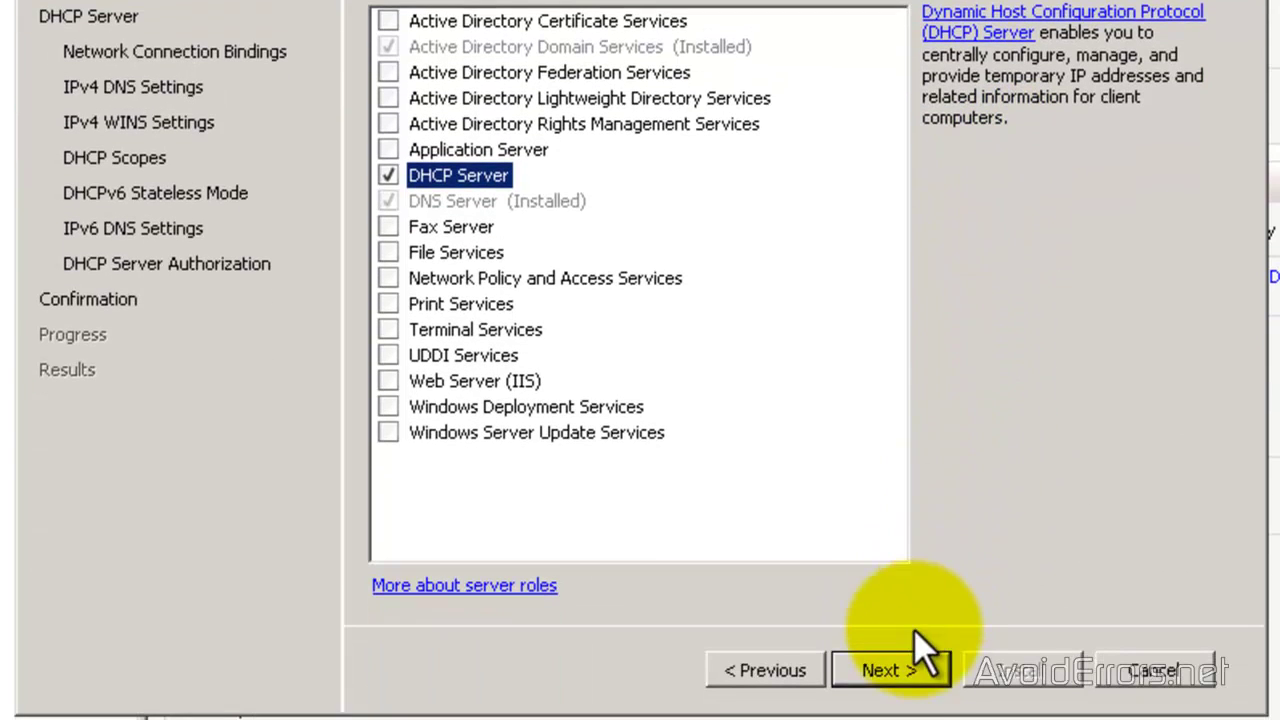
{"action": "left_click", "coordinate": [906, 673]}
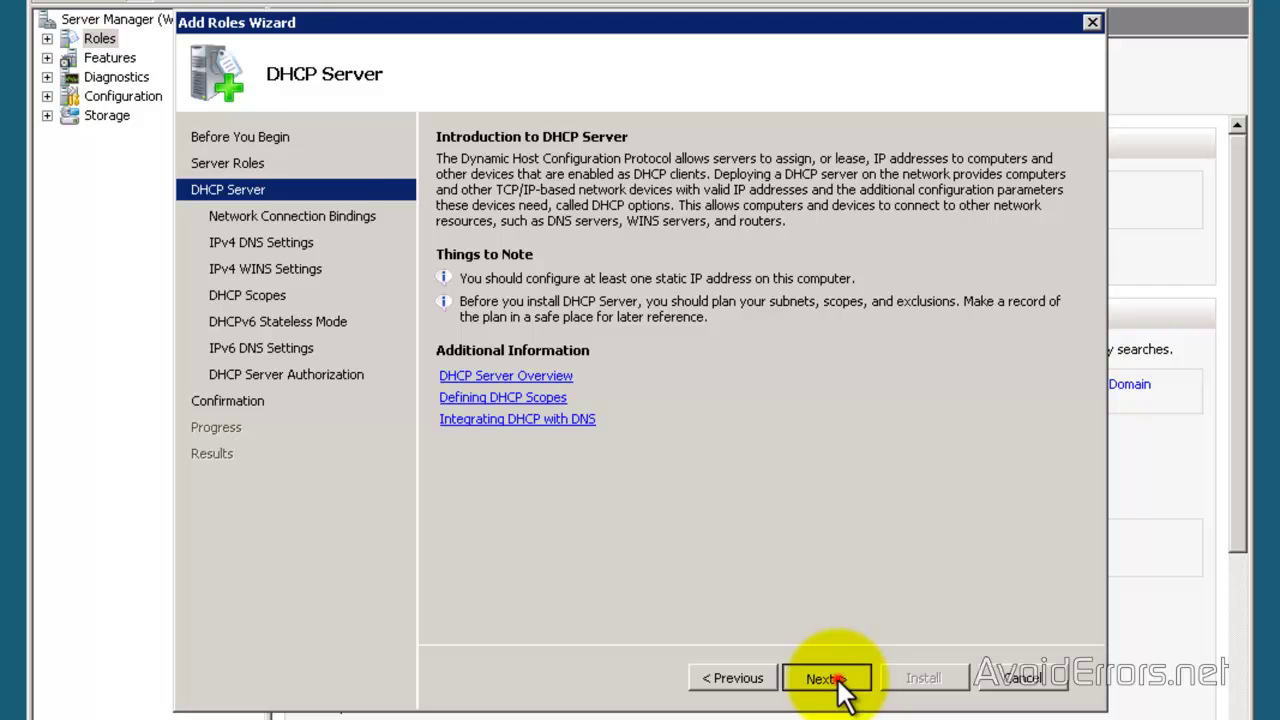
{"action": "left_click", "coordinate": [839, 676]}
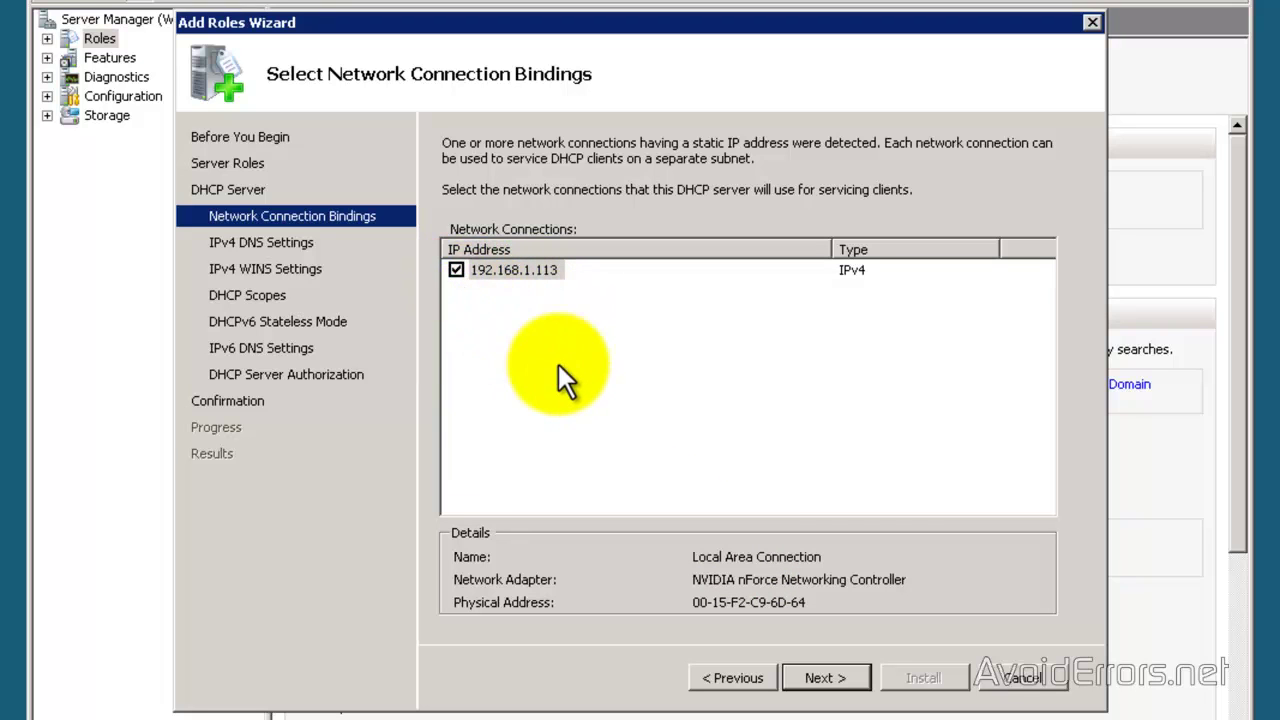
- Accept the 192.168.1.113 network binding, validate the preferred IPv4 DNS server, and keep WINS as not required
{"action": "left_click", "coordinate": [826, 679]}
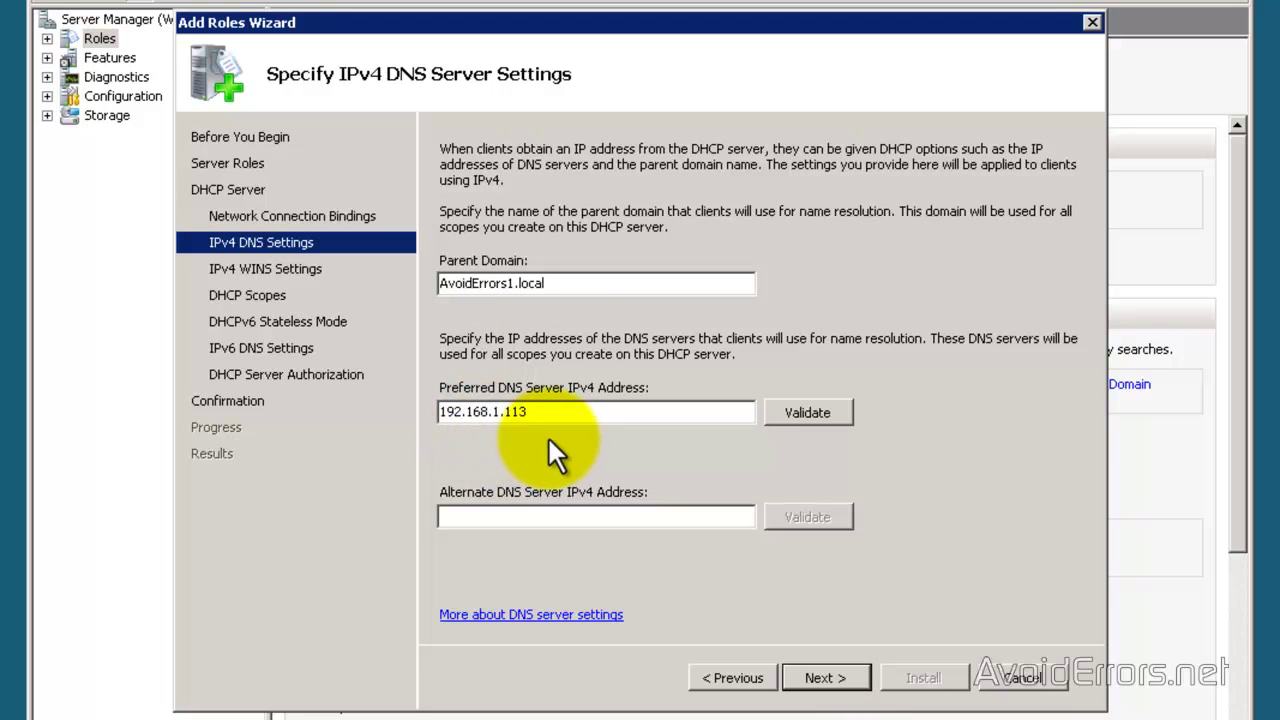
{"action": "left_click", "coordinate": [806, 414]}
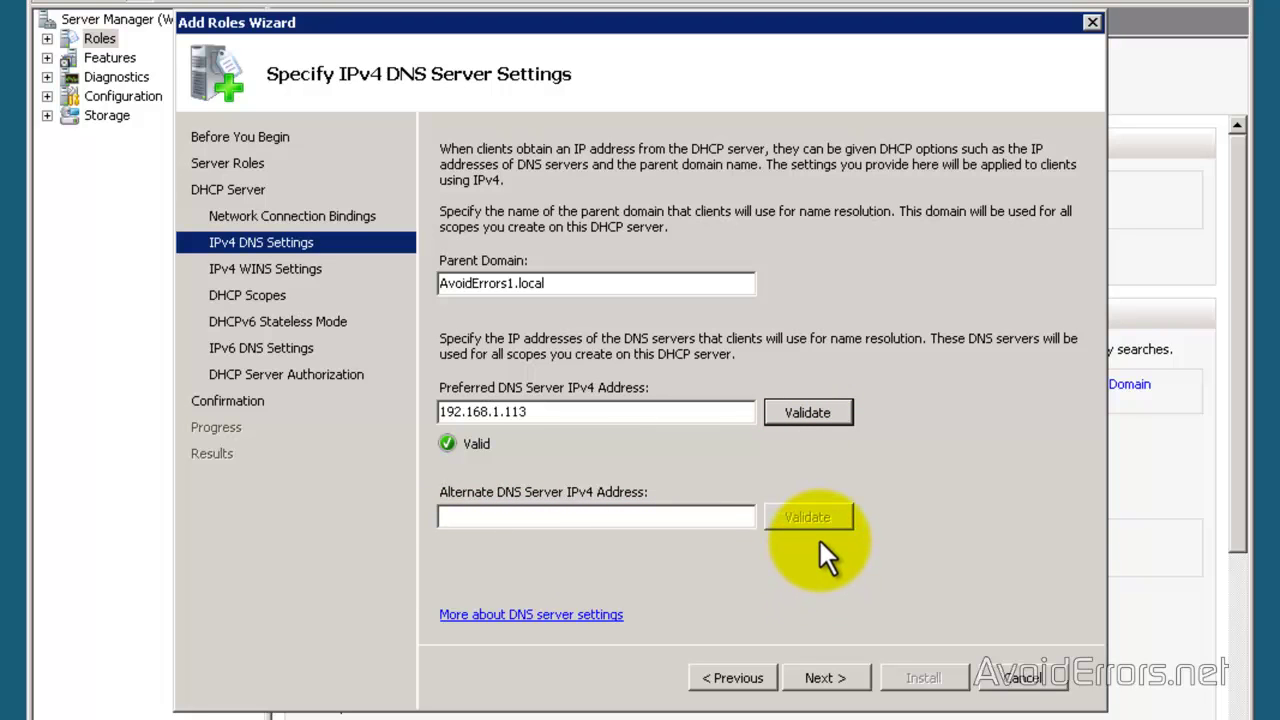
{"action": "left_click", "coordinate": [822, 679]}
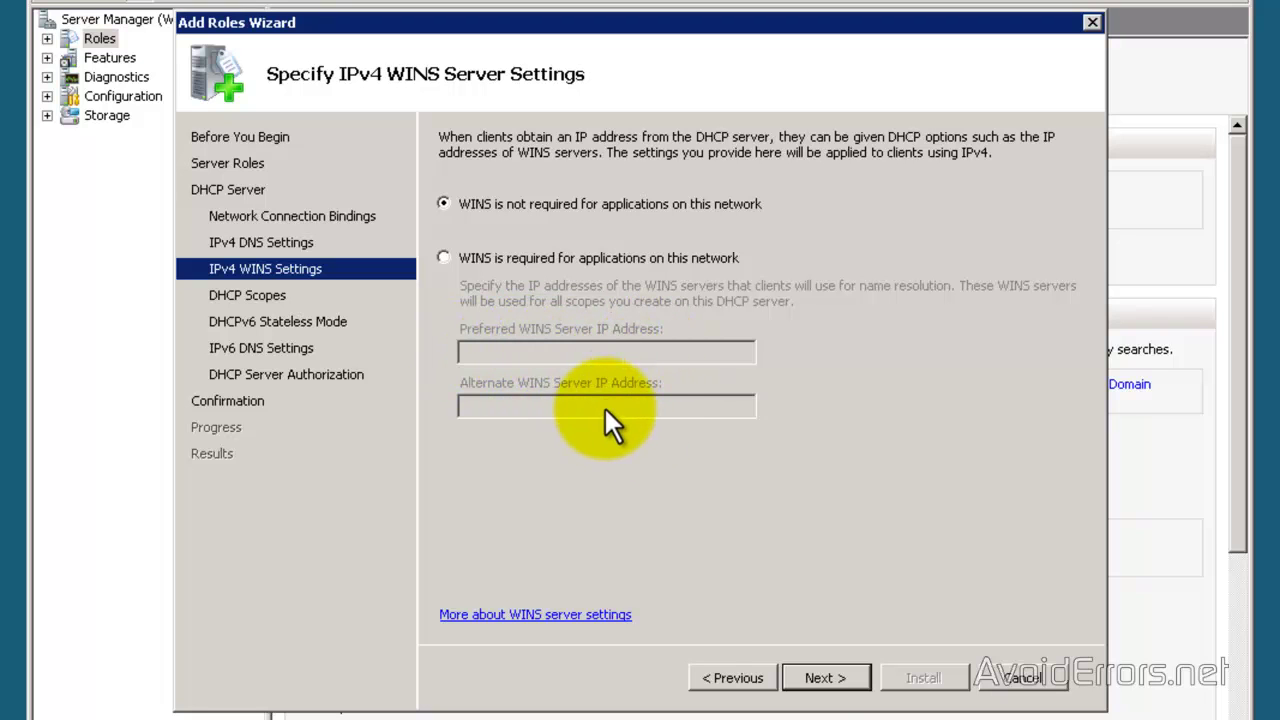
{"action": "left_click", "coordinate": [825, 680]}
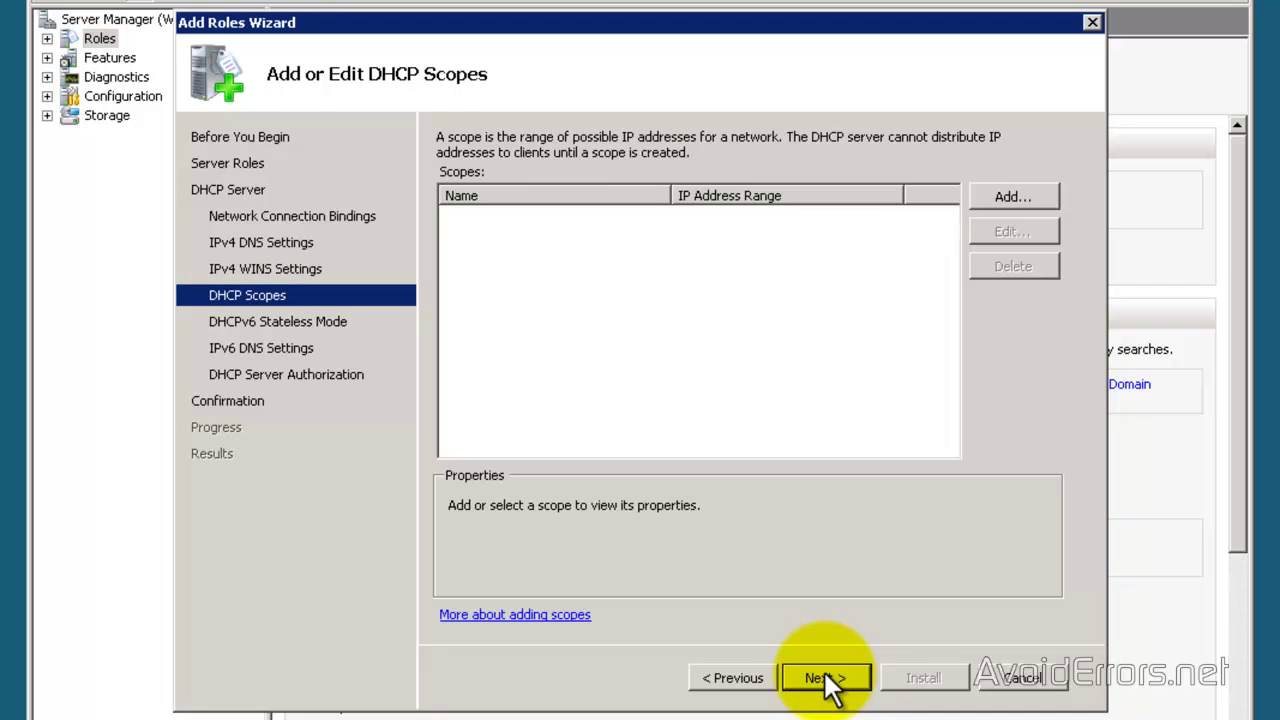
- Start a new DHCP scope named "My first scope" with the address range 192.168.1.115 to 192.168.1.253
{"action": "left_click", "coordinate": [1005, 196]}
{"action": "left_click", "coordinate": [662, 292]}
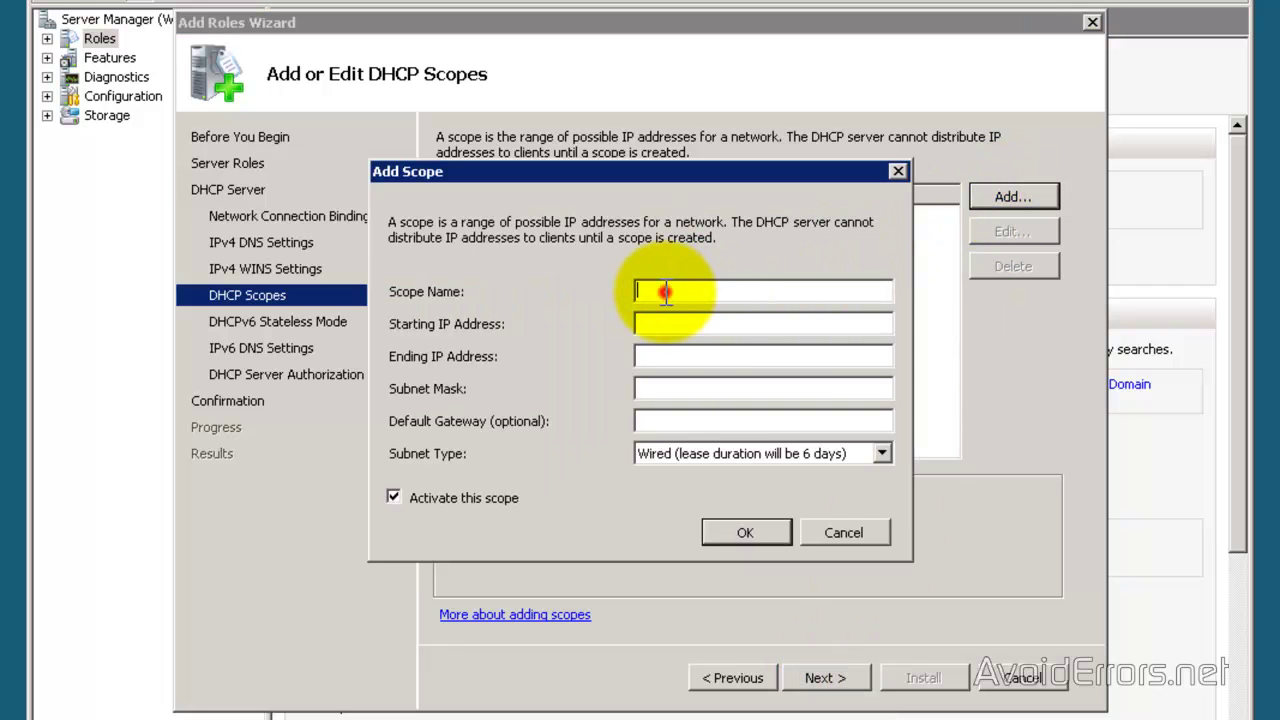
{"action": "type", "text": "My first scope"}
{"action": "key", "text": "Tab"}
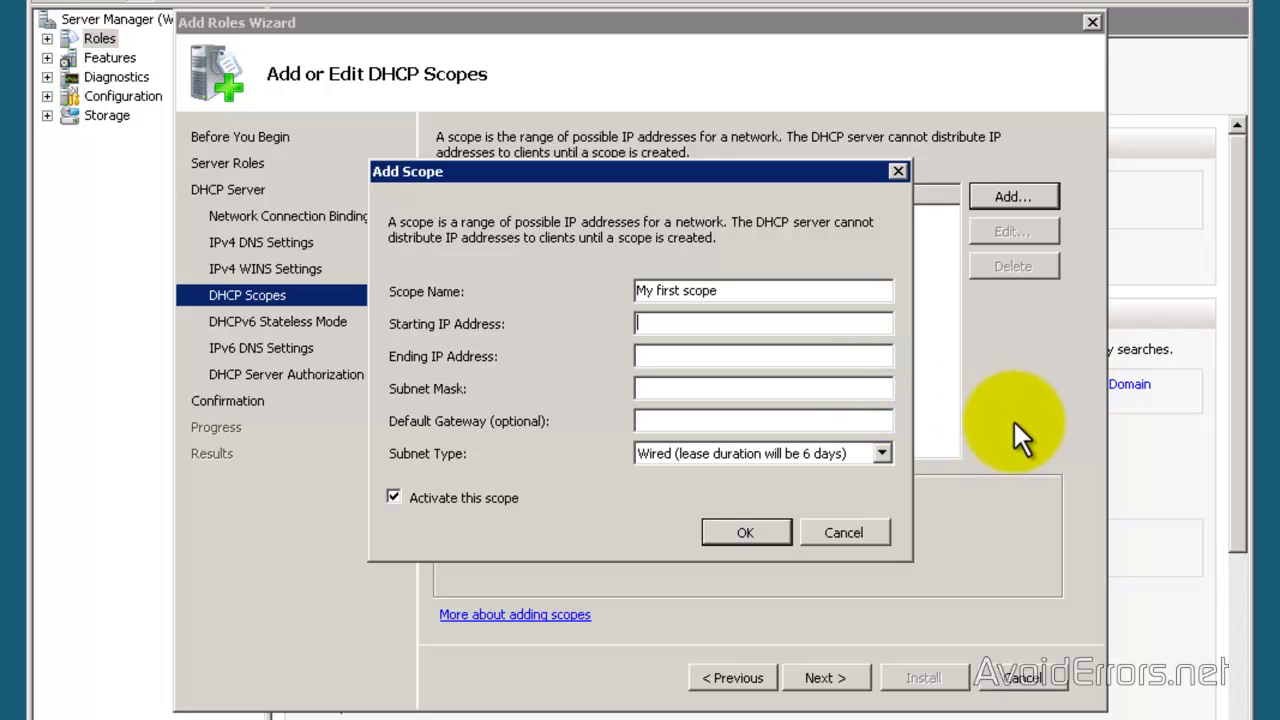
{"action": "type", "text": "192.168.1.115"}
{"action": "key", "text": "Tab"}
{"action": "type", "text": "192.168"}
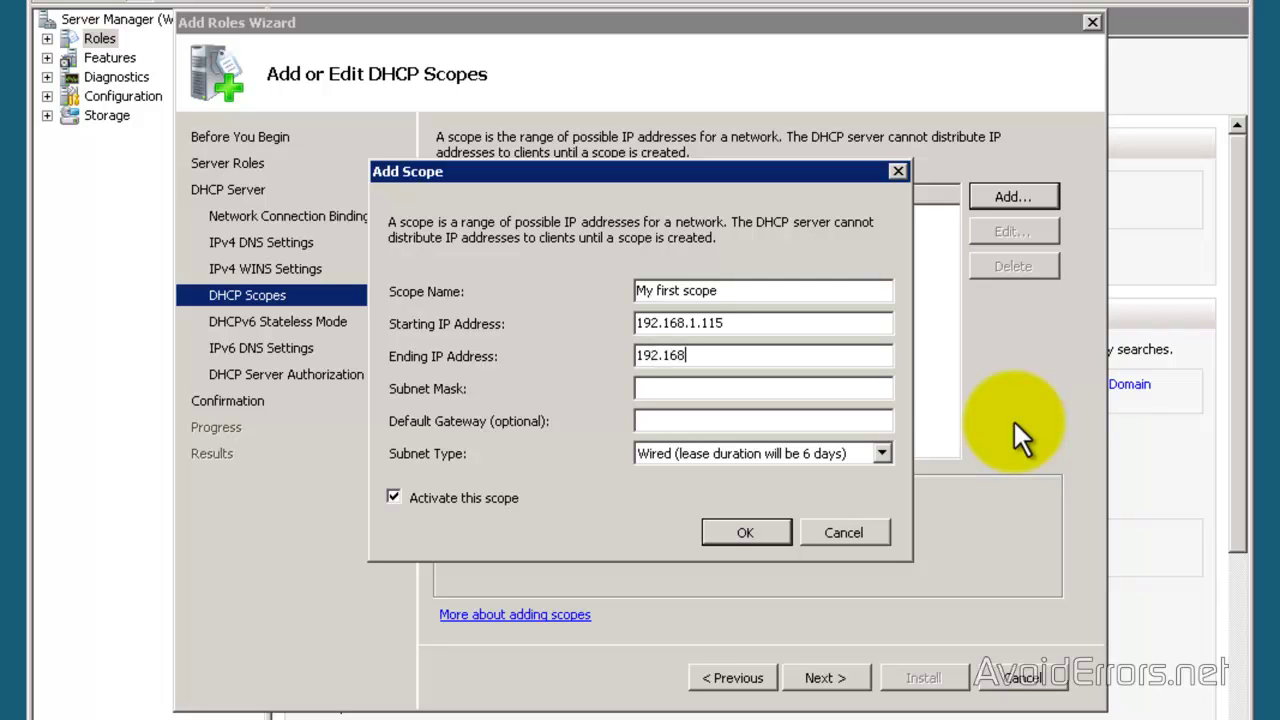
{"action": "type", "text": ".1.253"}
- Set the scope's subnet mask to 255.255.255.0 with the Wired subnet type, then add the scope and select it in the list
{"action": "key", "text": "Tab"}
{"action": "type", "text": "255.255.255"}
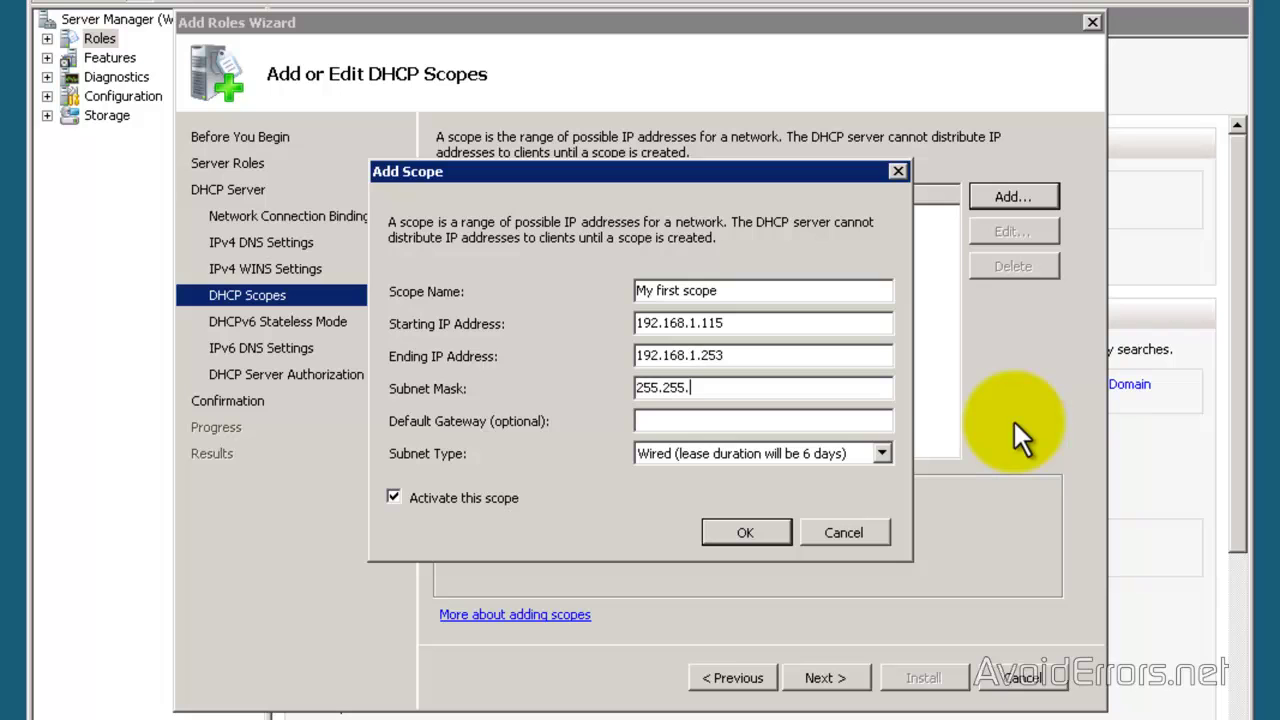
{"action": "type", "text": ".0"}
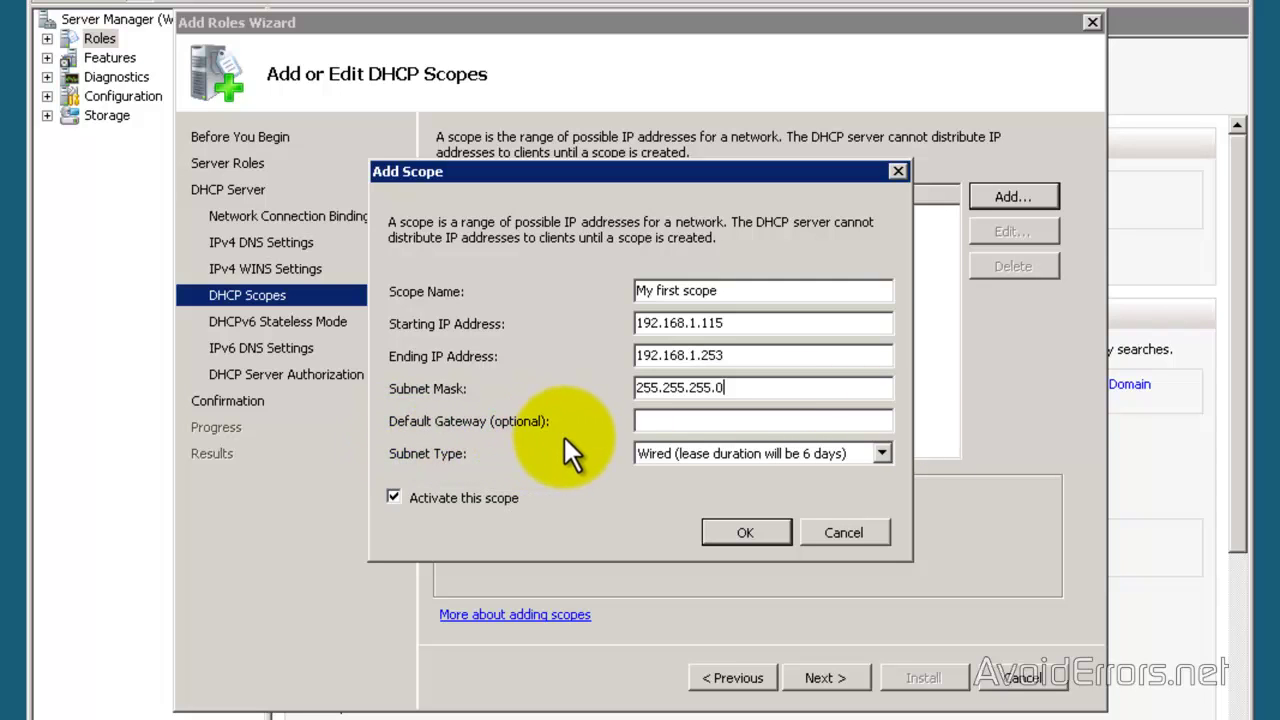
{"action": "left_click", "coordinate": [881, 453]}
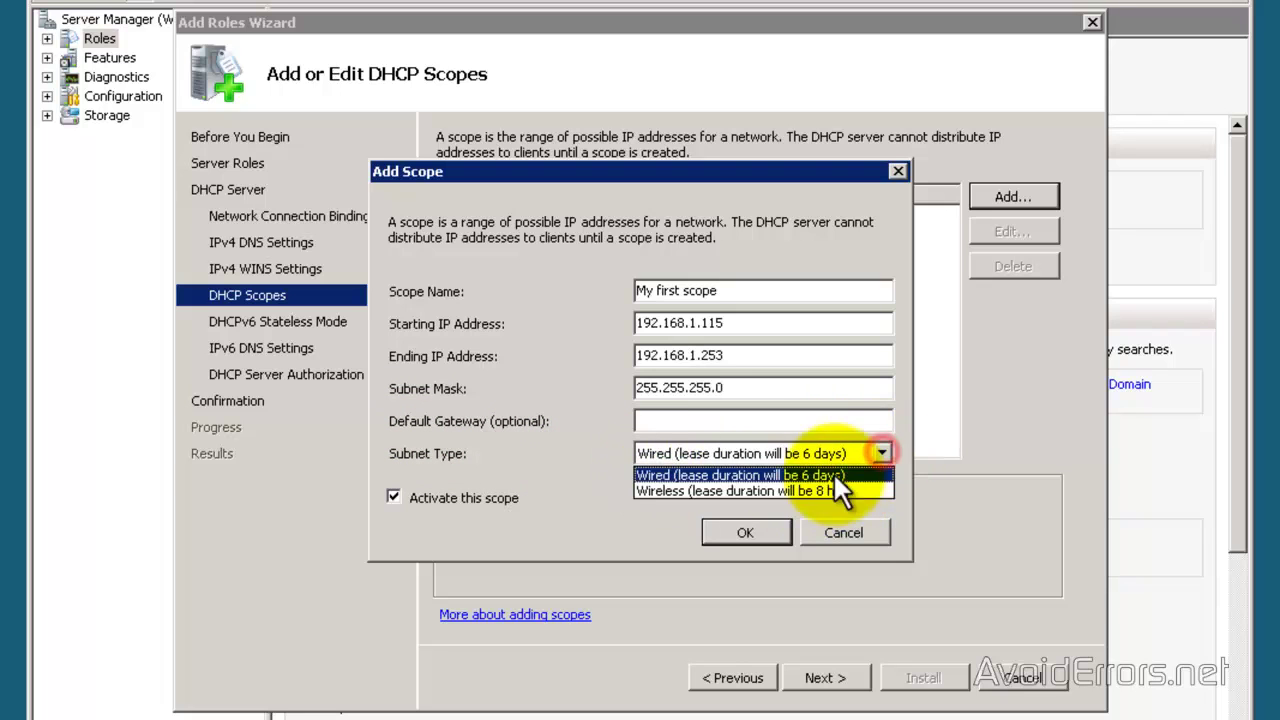
{"action": "left_click", "coordinate": [731, 474]}
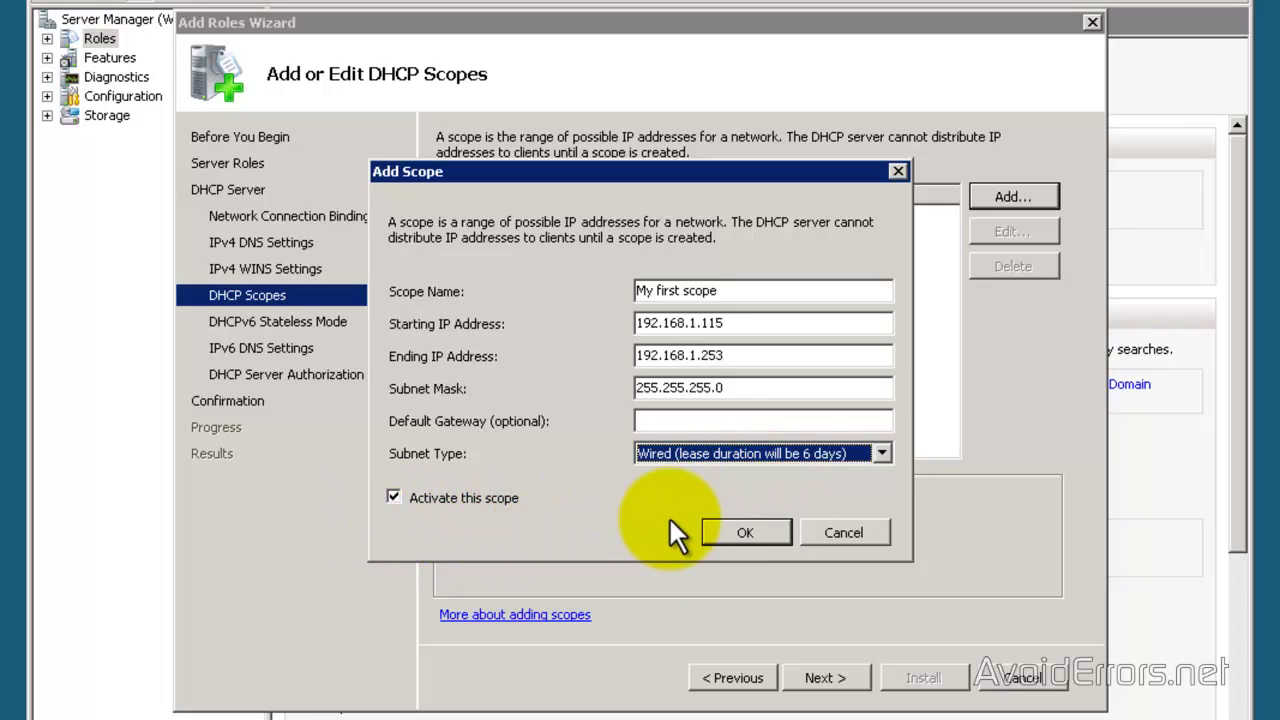
{"action": "left_click", "coordinate": [727, 532]}
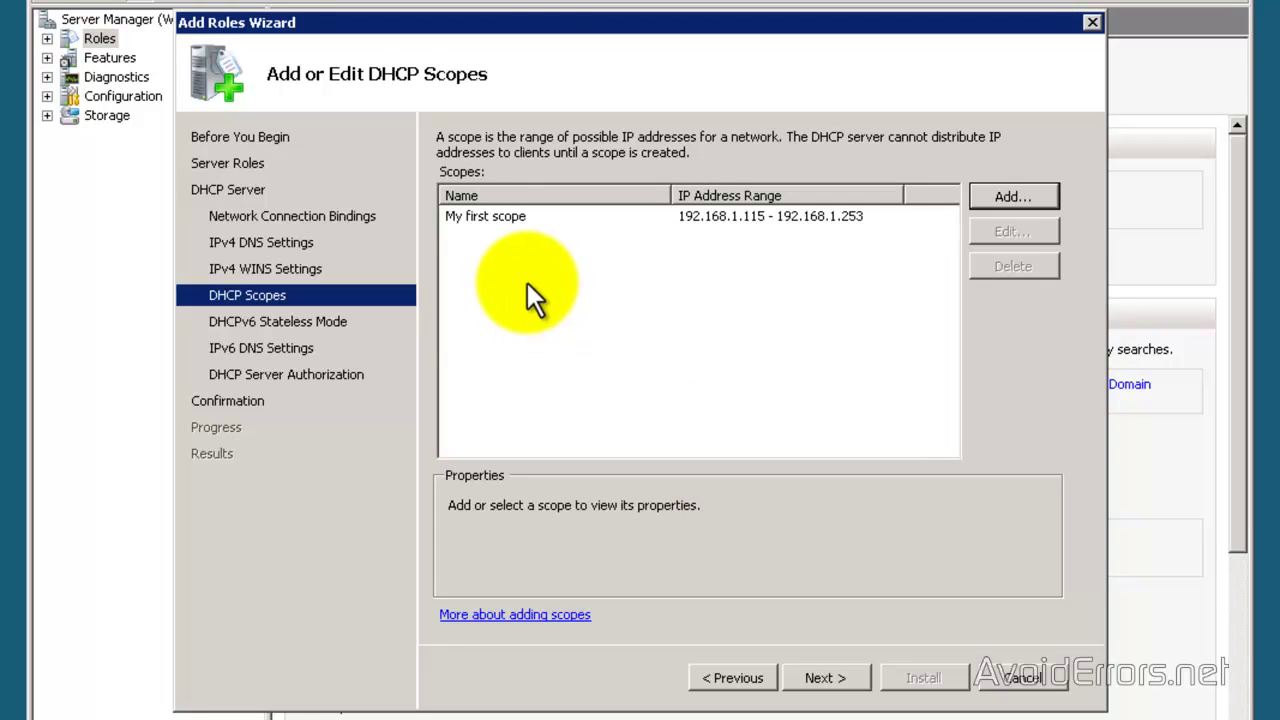
{"action": "left_click", "coordinate": [506, 220]}
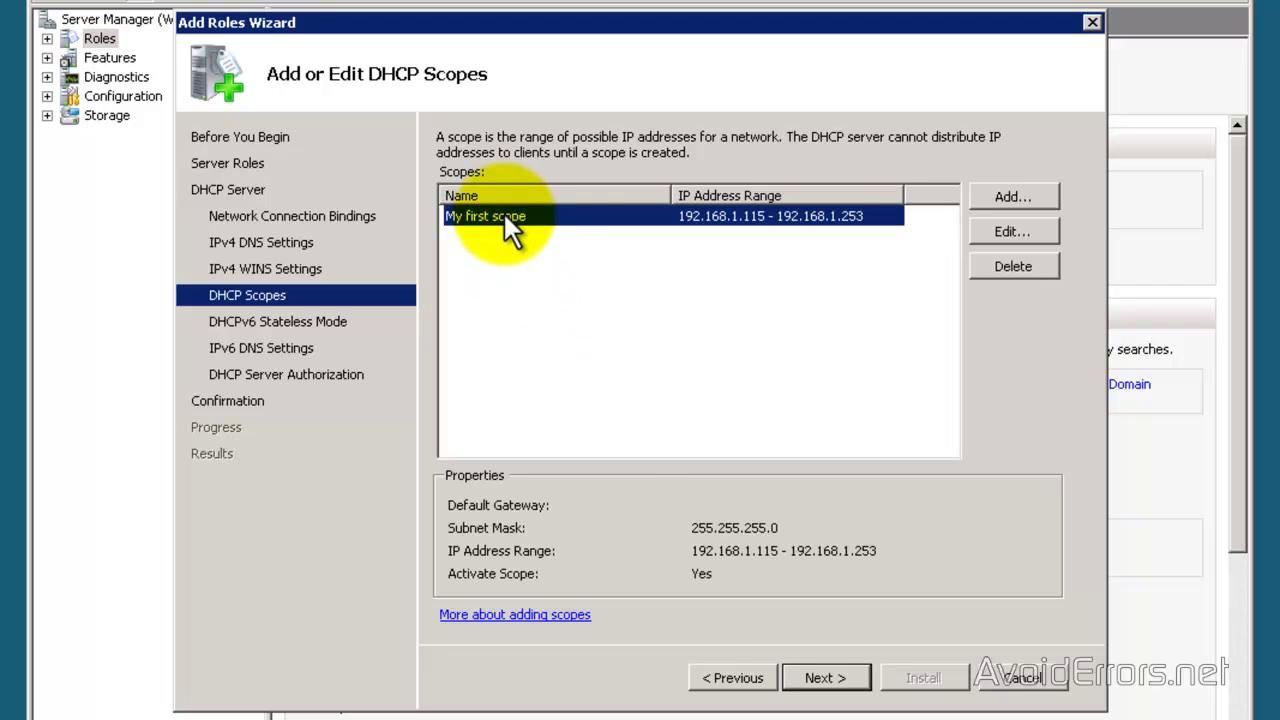
- Continue to the DHCPv6 configuration and disable DHCPv6 stateless mode for this server
{"action": "left_click", "coordinate": [816, 677]}
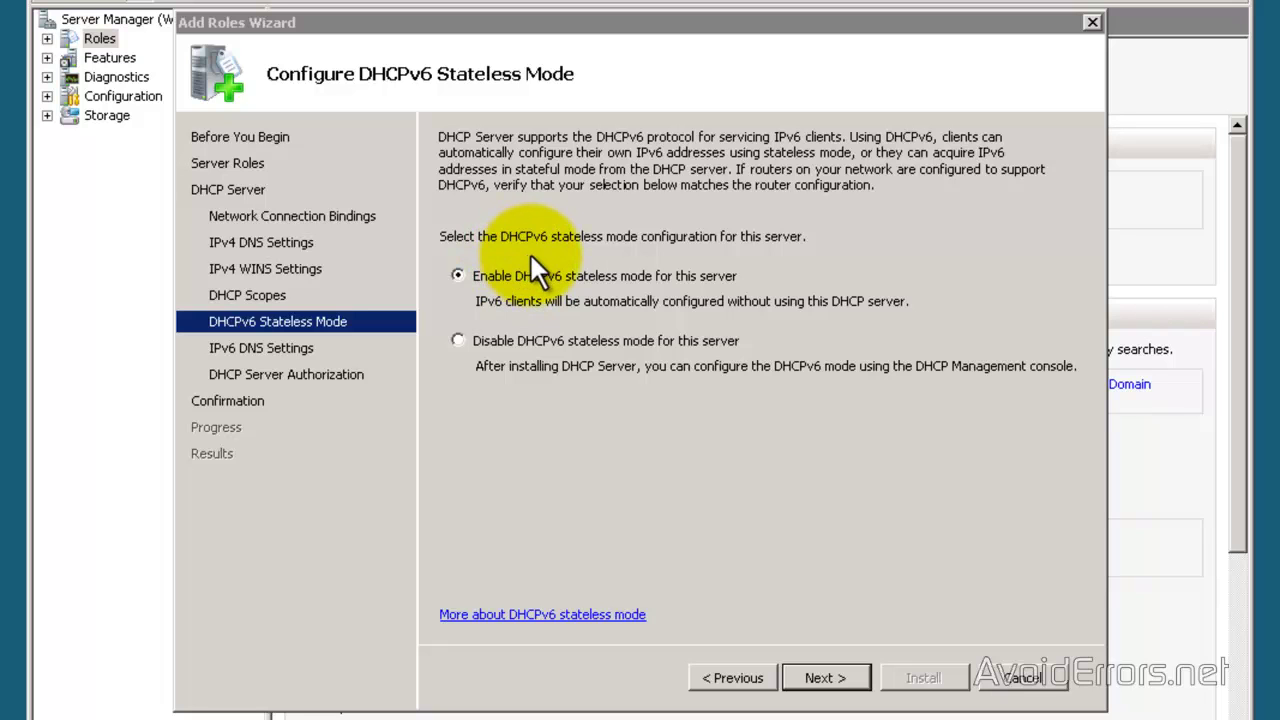
{"action": "left_click", "coordinate": [457, 340]}
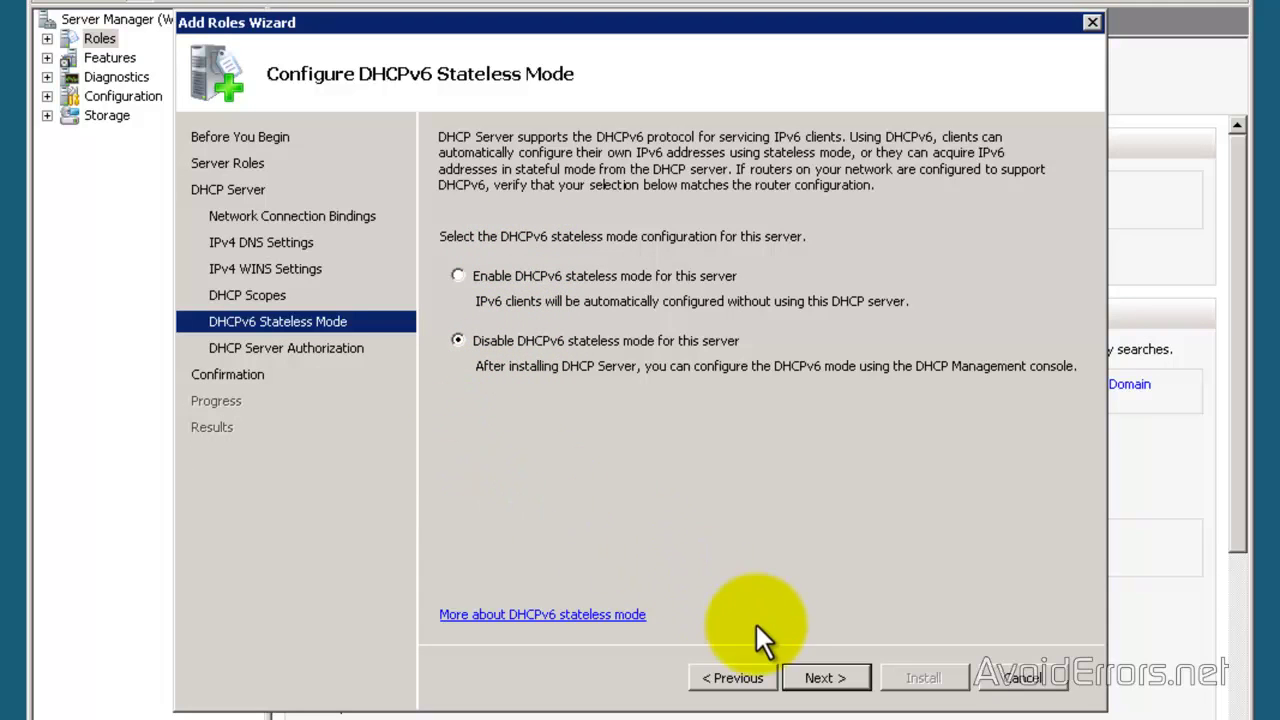
{"action": "left_click", "coordinate": [825, 678]}
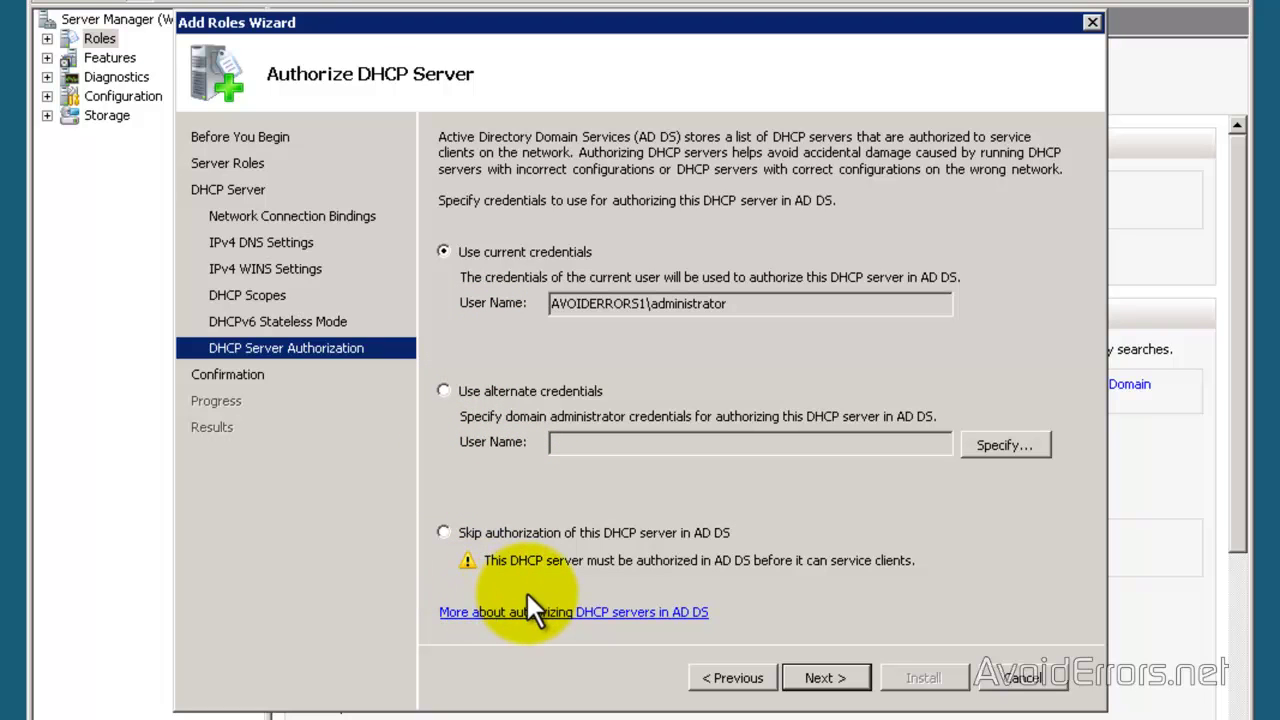
- Authorize the DHCP server with the current credentials, install the role, and close the wizard
{"action": "left_click", "coordinate": [823, 676]}
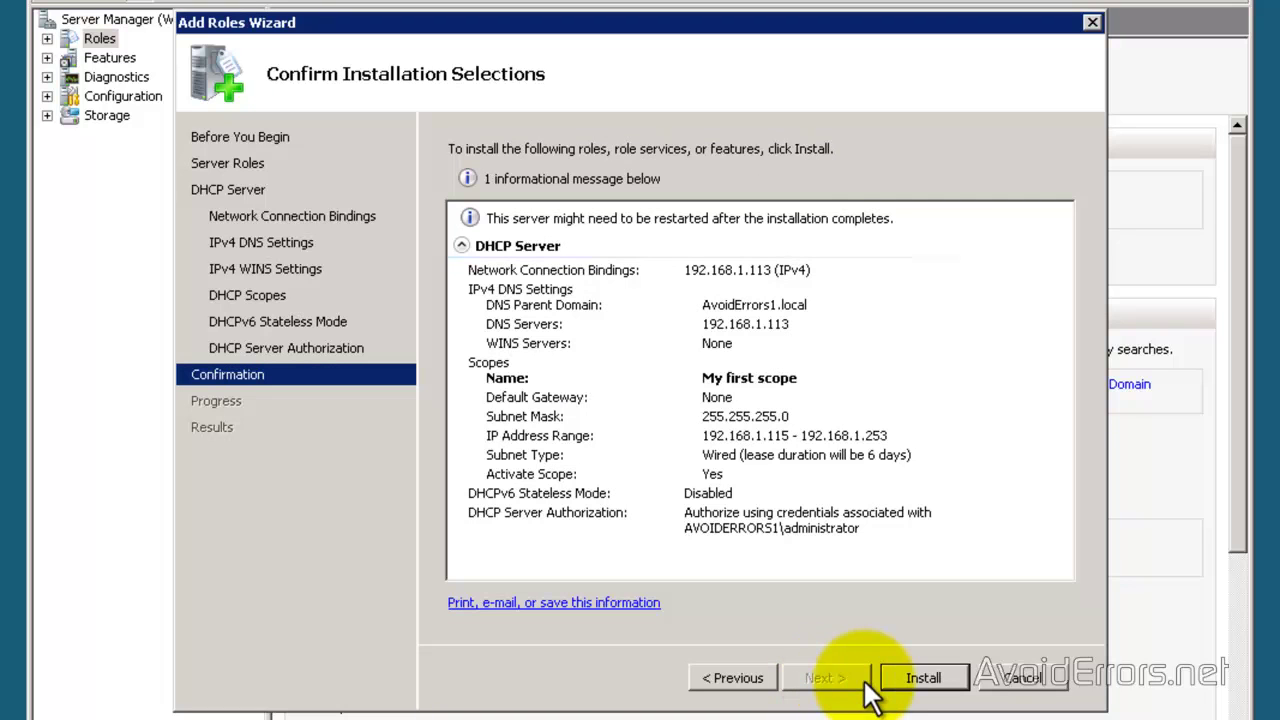
{"action": "left_click", "coordinate": [928, 679]}
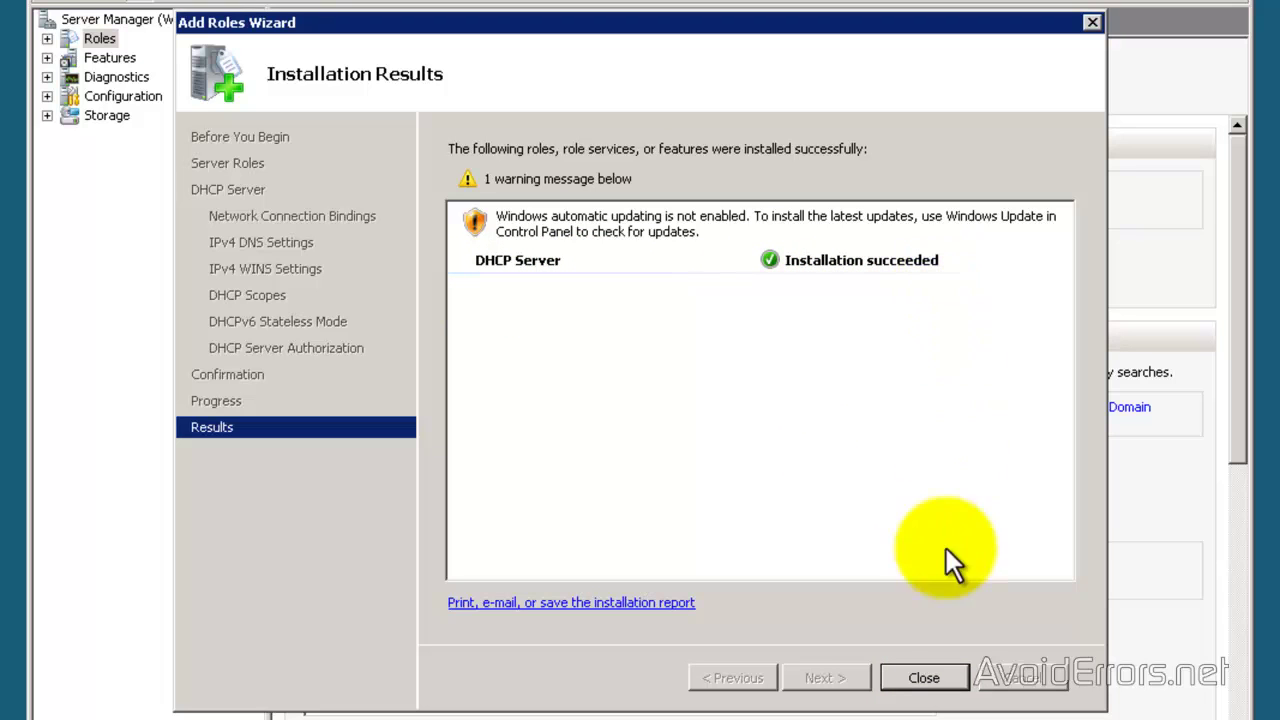
{"action": "left_click", "coordinate": [924, 678]}
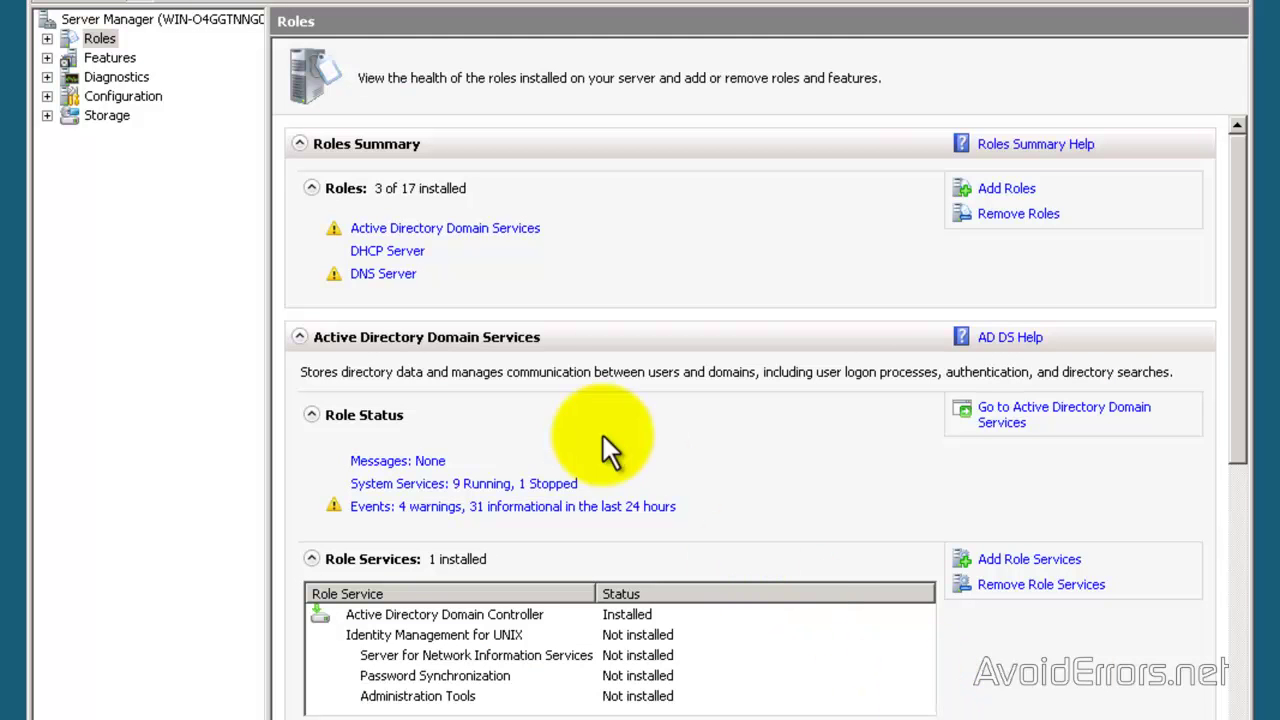
- Open the DHCP Server role page from the roles summary and examine its events and system services
{"action": "left_click", "coordinate": [412, 252]}
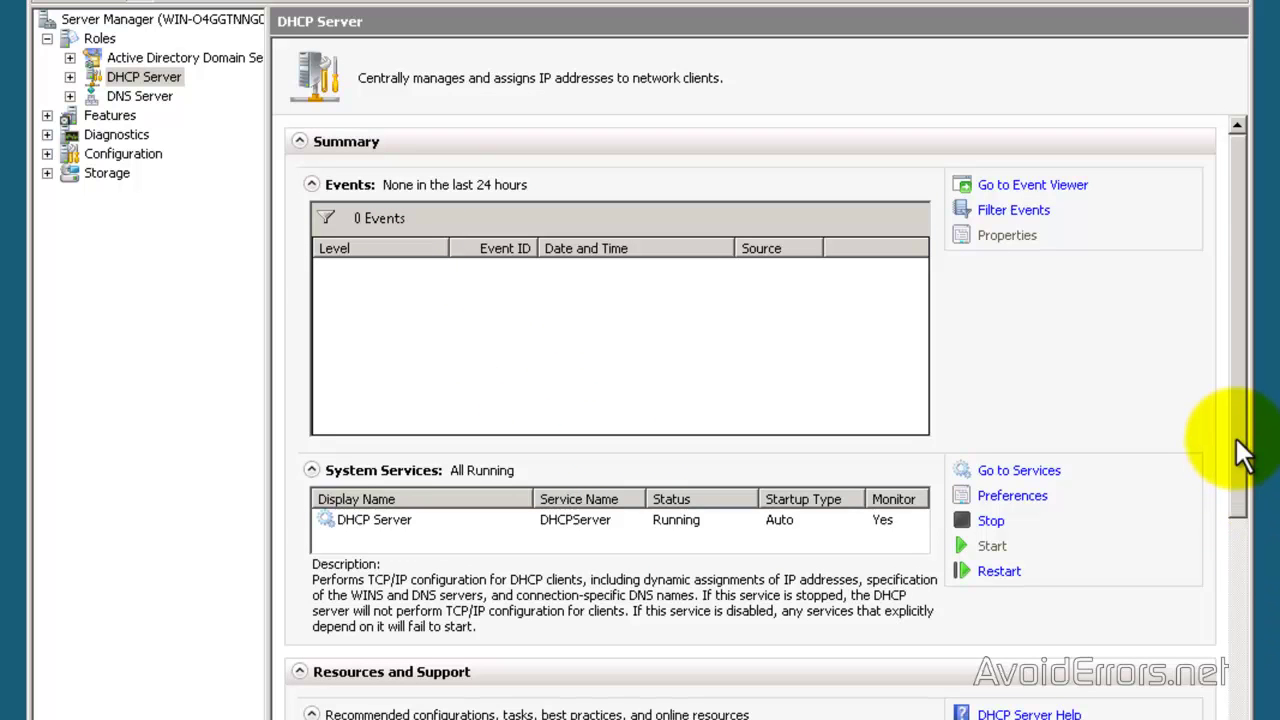
{"action": "left_click_drag", "start_coordinate": [1235, 436], "coordinate": [1236, 409]}
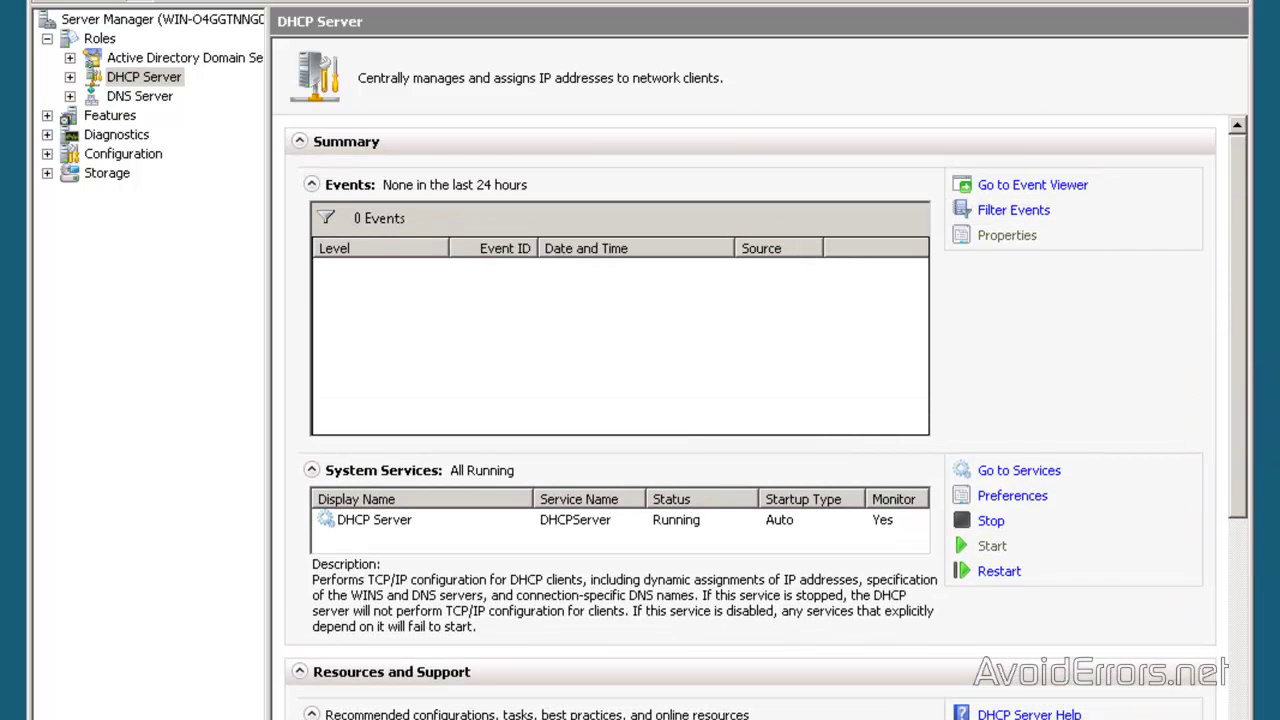